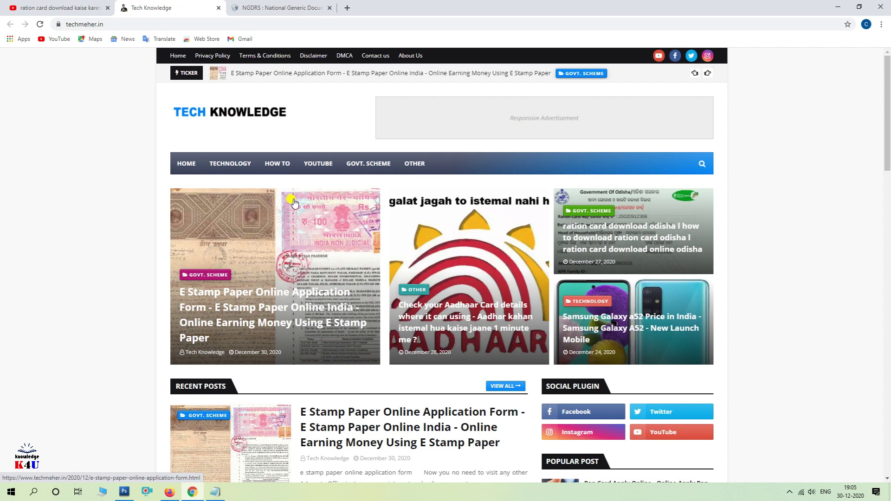
# Step: Open the E Stamp Paper Online Application Form article and look through its introduction and first instructions
pyautogui.scroll(-3, 292, 203)
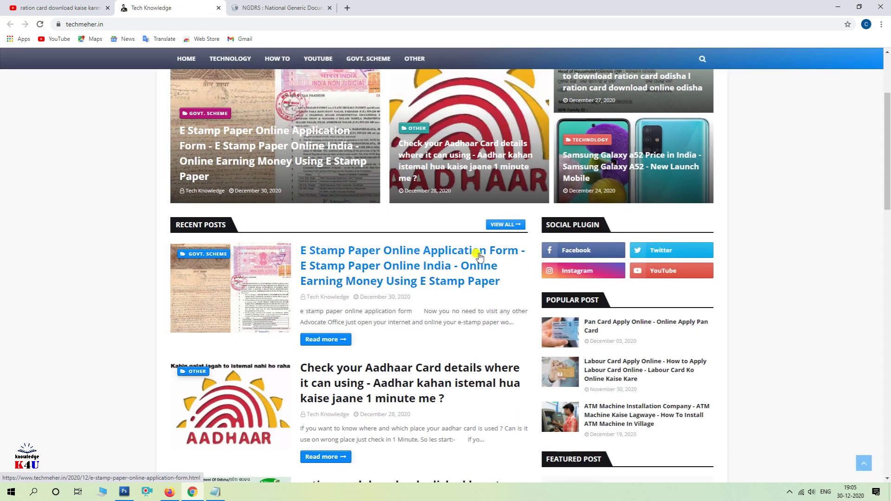
pyautogui.click(404, 265)
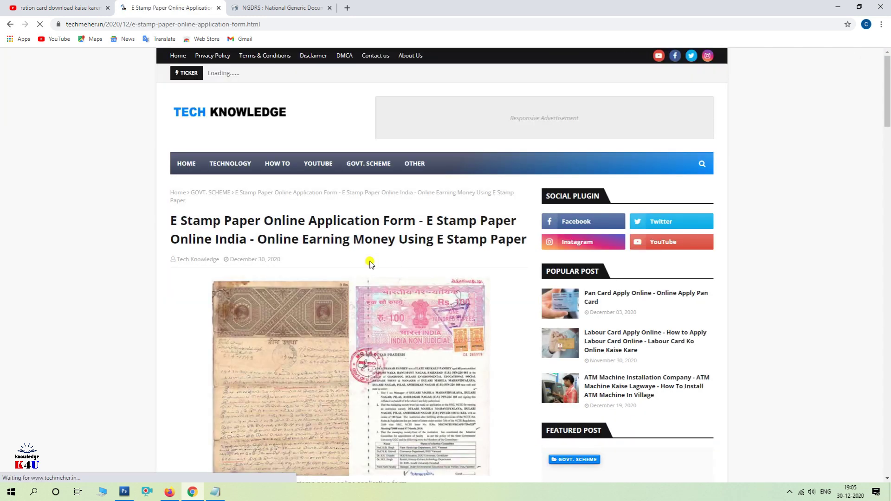
pyautogui.scroll(-4, 319, 273)
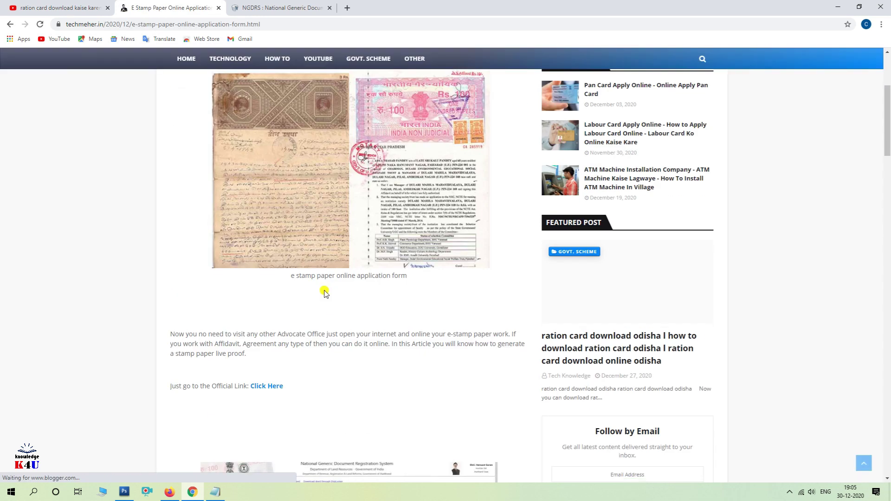
pyautogui.scroll(-5, 326, 283)
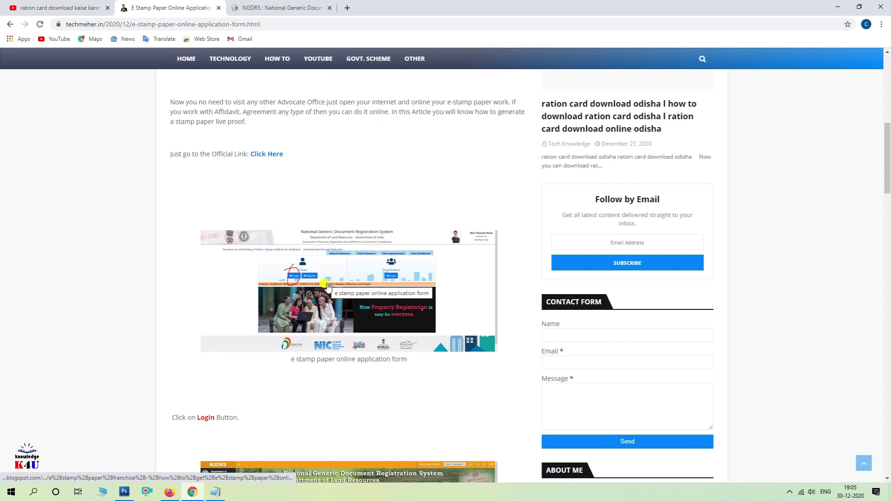
pyautogui.scroll(3, 314, 279)
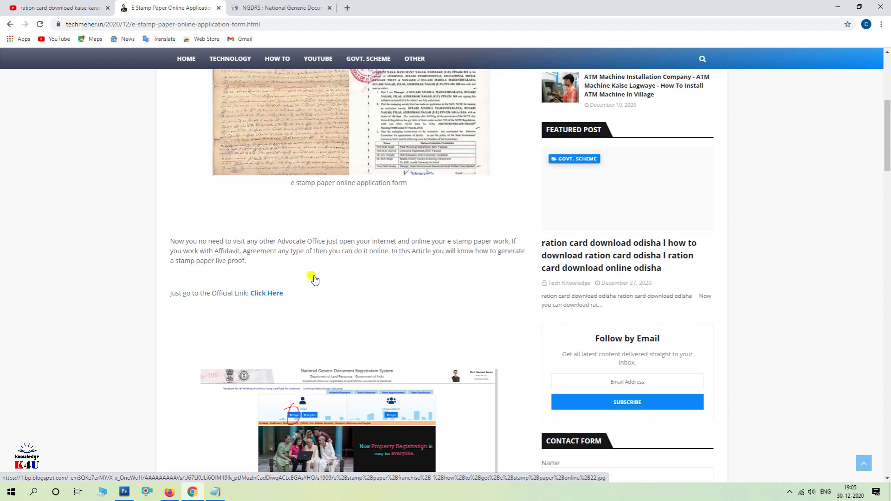
pyautogui.scroll(5, 313, 279)
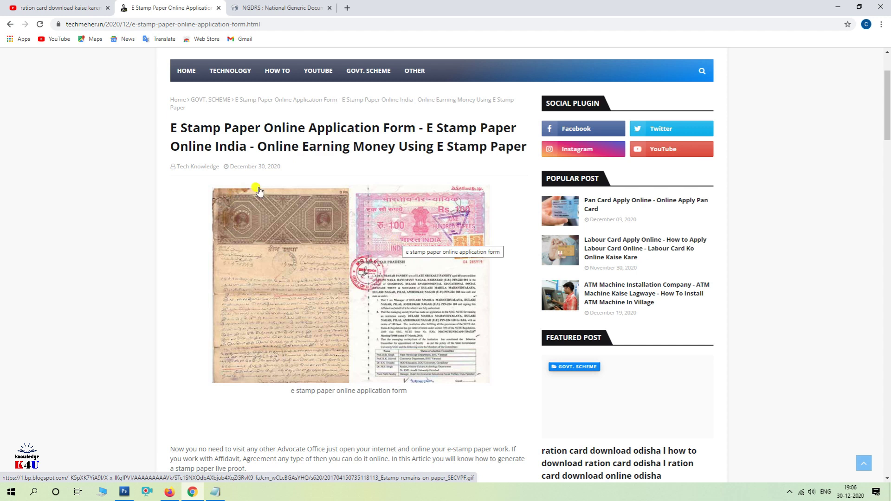
# Step: Follow the article's official link to the National Generic Document Registration System site and open the Citizen login page
pyautogui.scroll(-4, 279, 218)
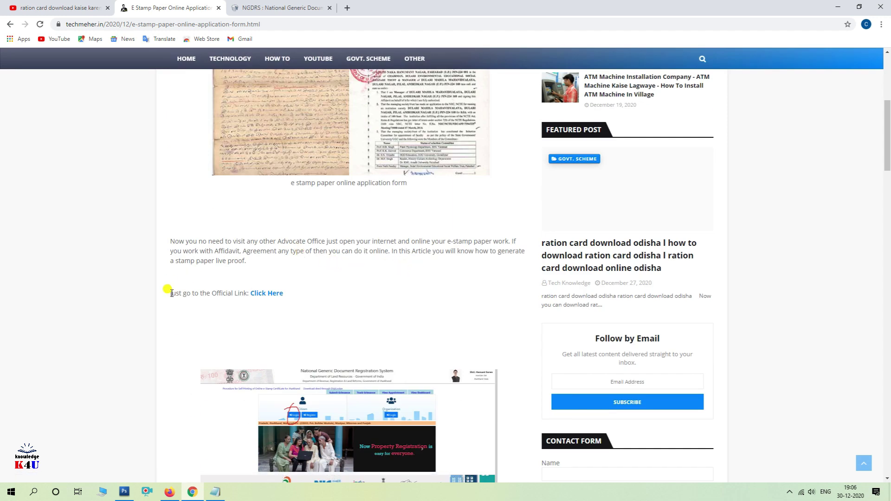
pyautogui.moveTo(170, 291); pyautogui.dragTo(268, 301)
pyautogui.click(273, 299)
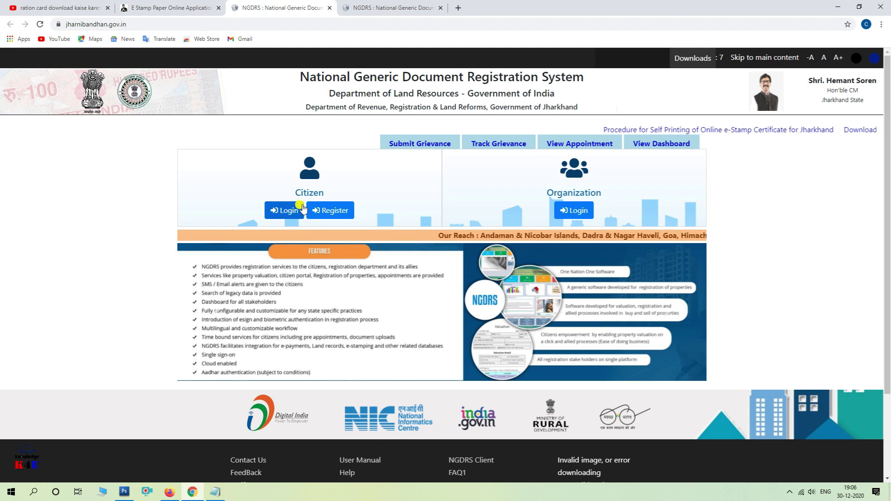
pyautogui.click(274, 217)
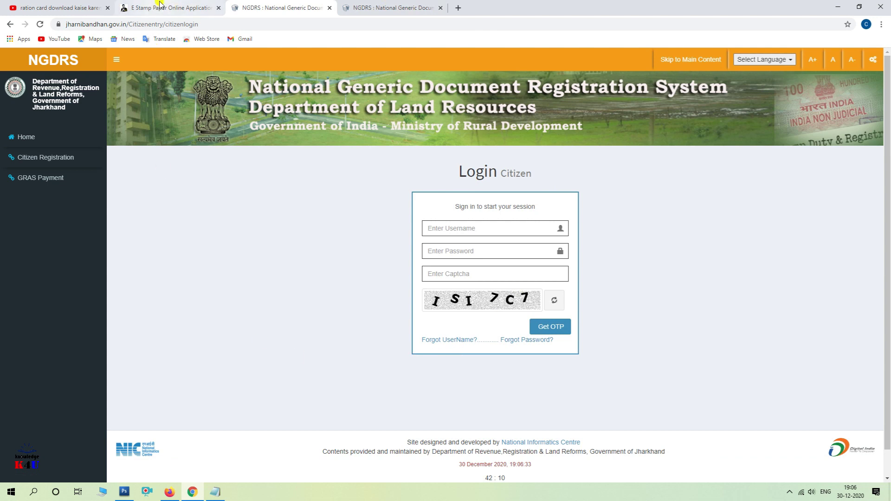
# Step: Switch to the YouTube video page and examine the website link in its description
pyautogui.click(67, 4)
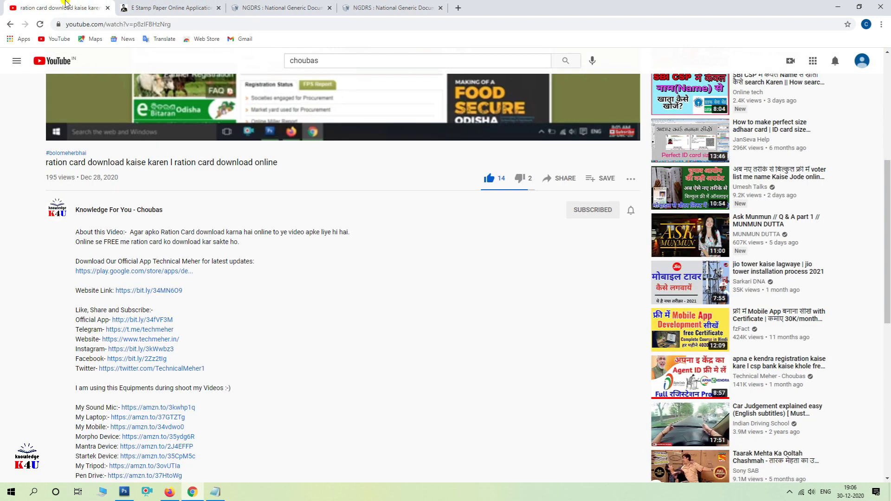
pyautogui.scroll(-2, 186, 265)
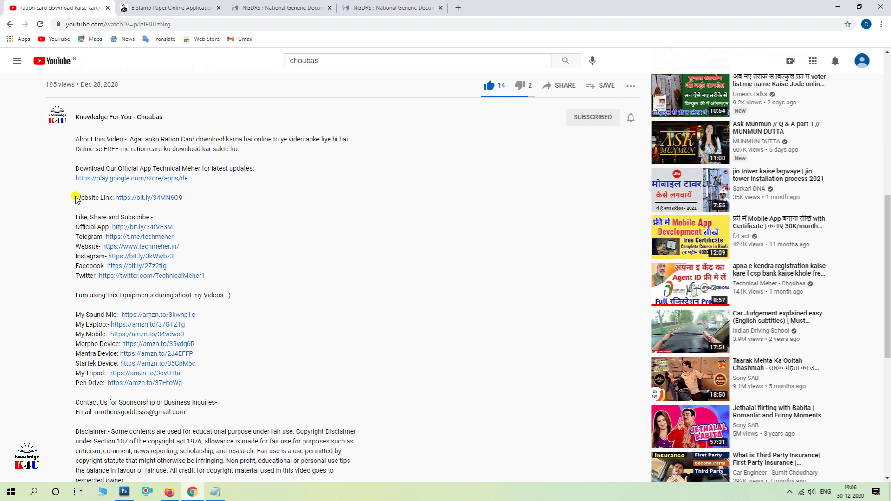
pyautogui.scroll(1, 78, 200)
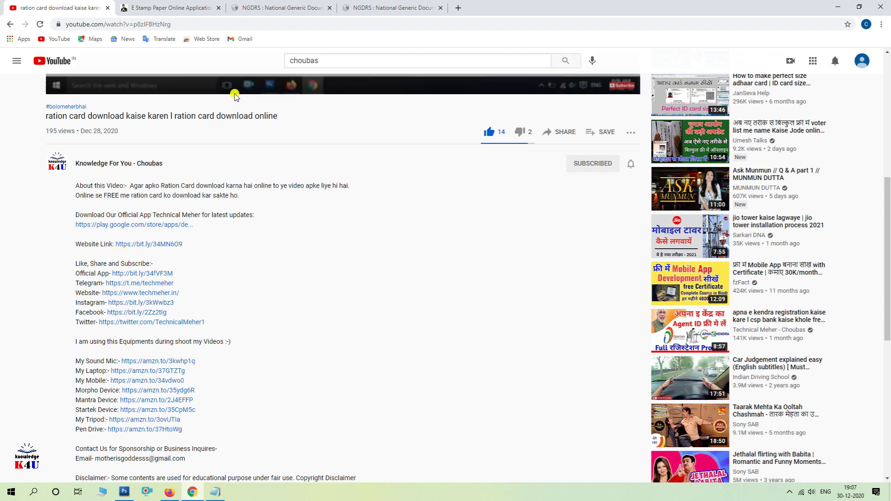
# Step: Return to the NGDRS portal and open the e-stamp payment form for non-registering deed types
pyautogui.click(290, 8)
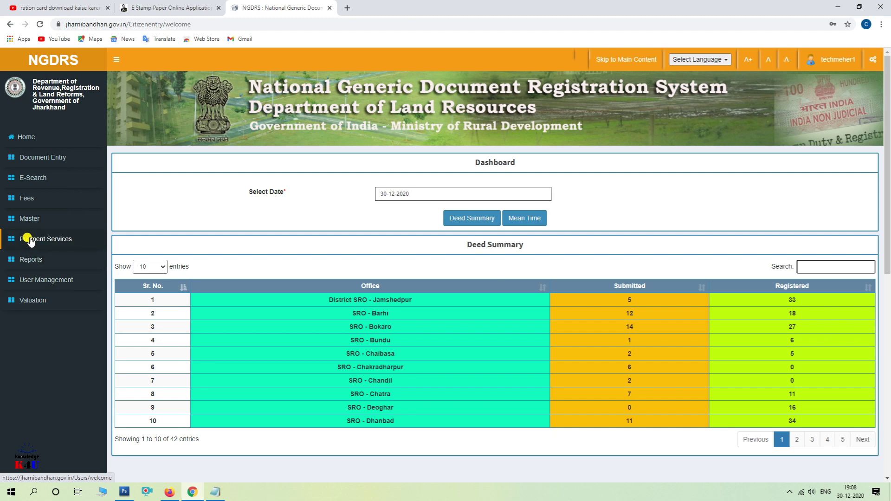
pyautogui.click(59, 239)
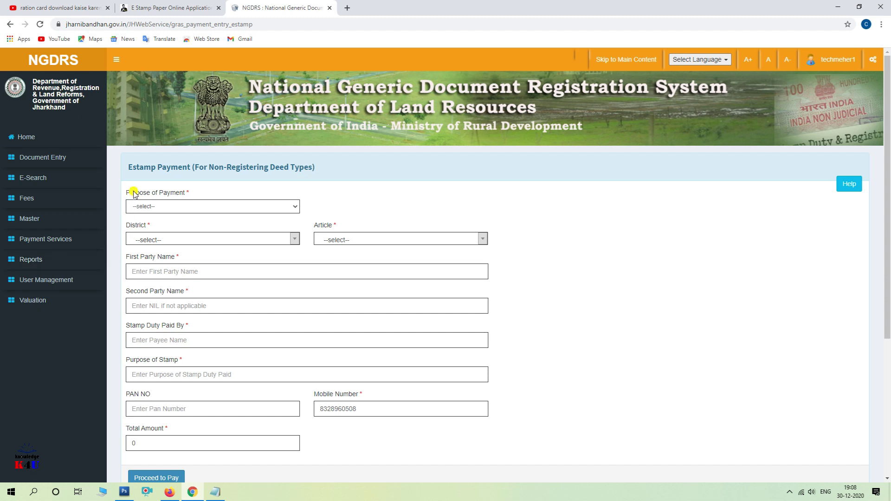
pyautogui.scroll(-3, 193, 441)
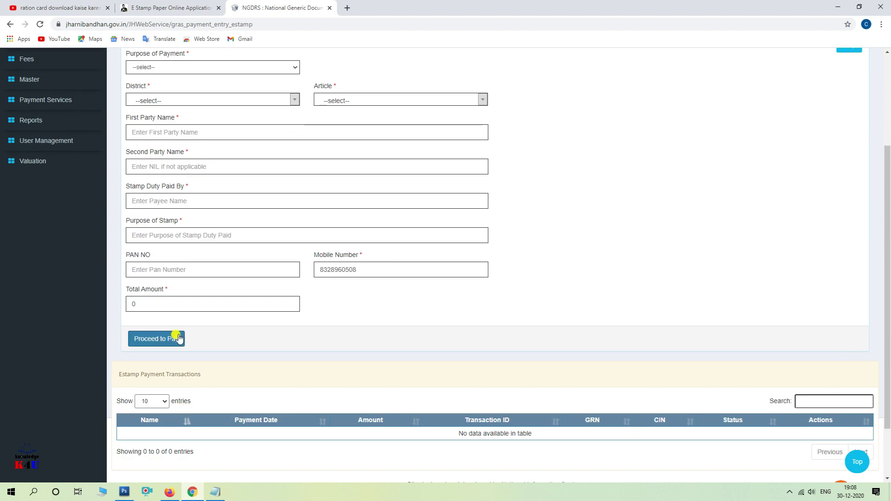
pyautogui.click(156, 339)
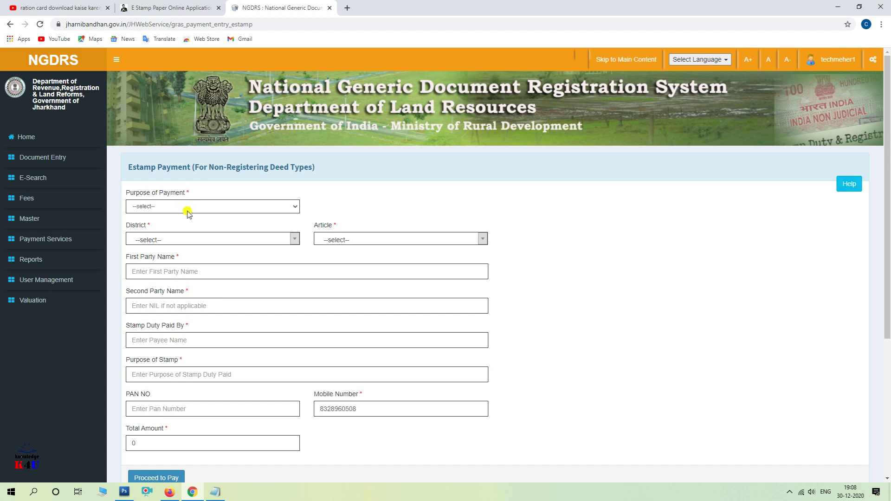
# Step: Set the purpose of payment to For Non-Registering Deed Types and the district to Dhanbad
pyautogui.click(187, 211)
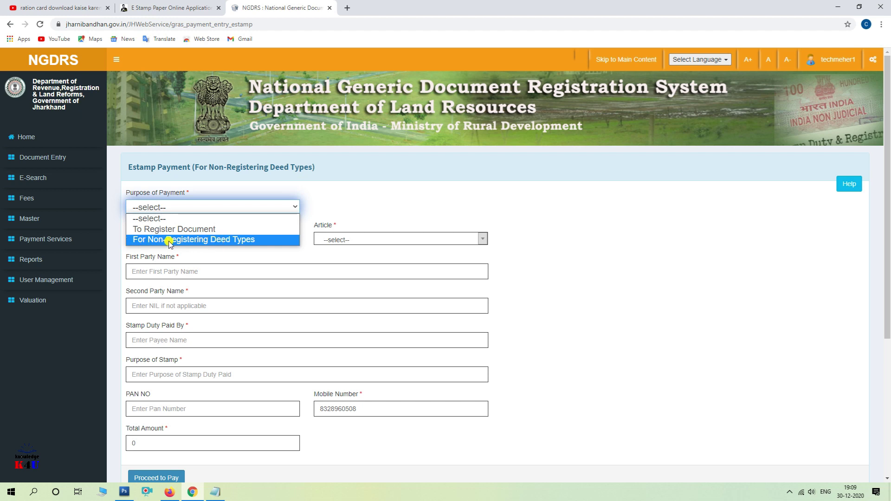
pyautogui.click(221, 241)
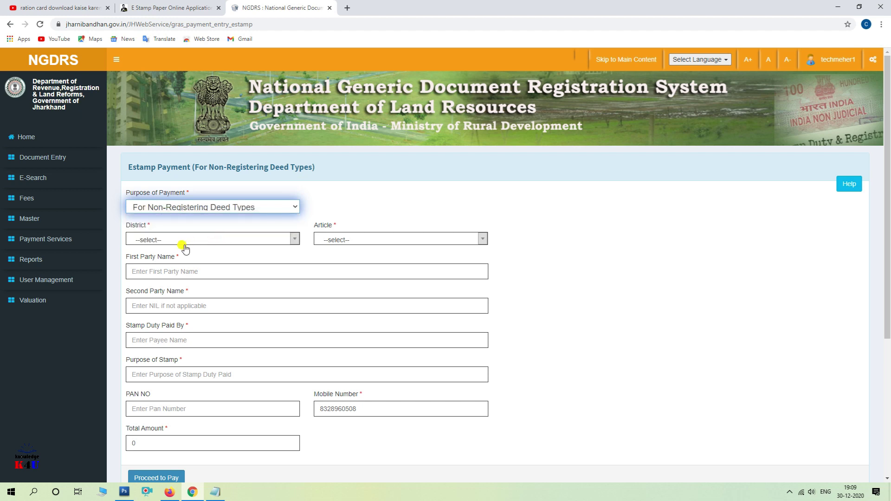
pyautogui.click(146, 239)
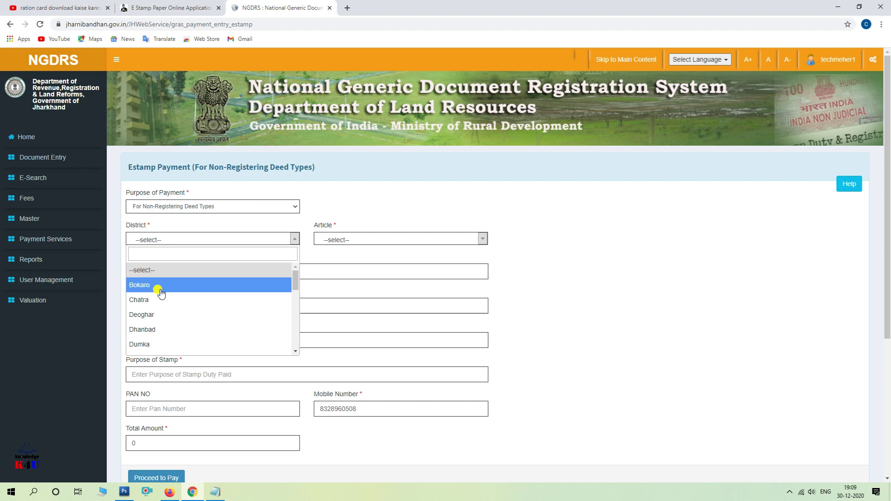
pyautogui.click(161, 327)
# Step: Look through the available article types for the e-stamp payment and choose Affidavit
pyautogui.click(354, 241)
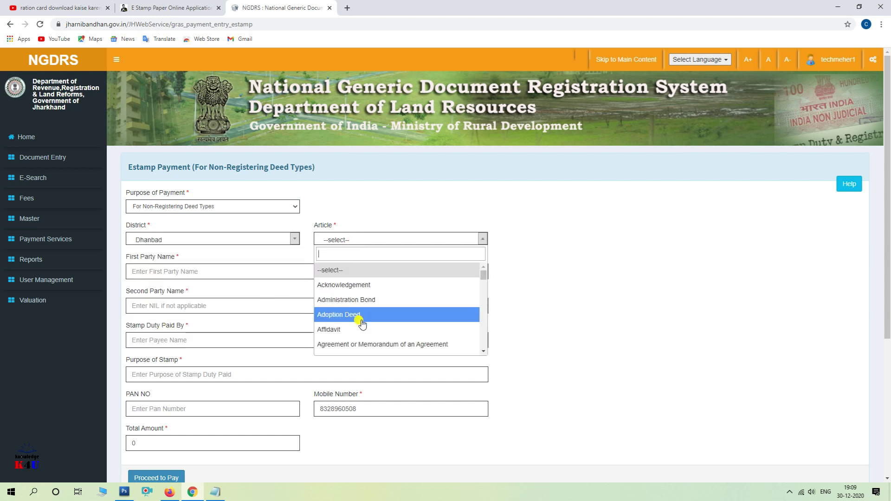
pyautogui.scroll(-1, 362, 328)
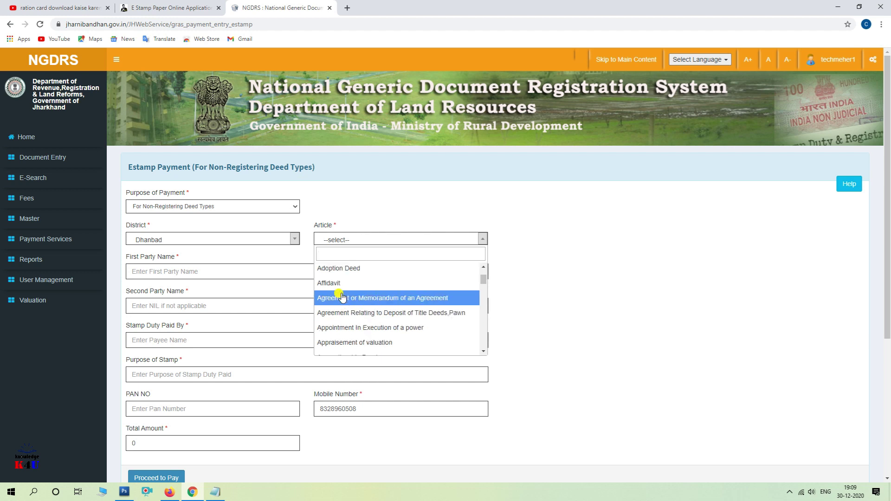
pyautogui.scroll(-2, 390, 320)
pyautogui.scroll(-5, 389, 329)
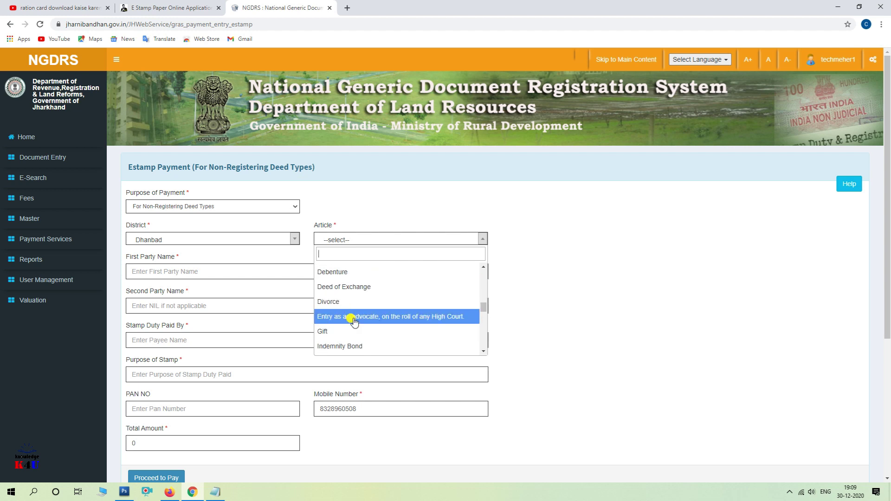
pyautogui.scroll(-1, 351, 321)
pyautogui.scroll(-6, 358, 329)
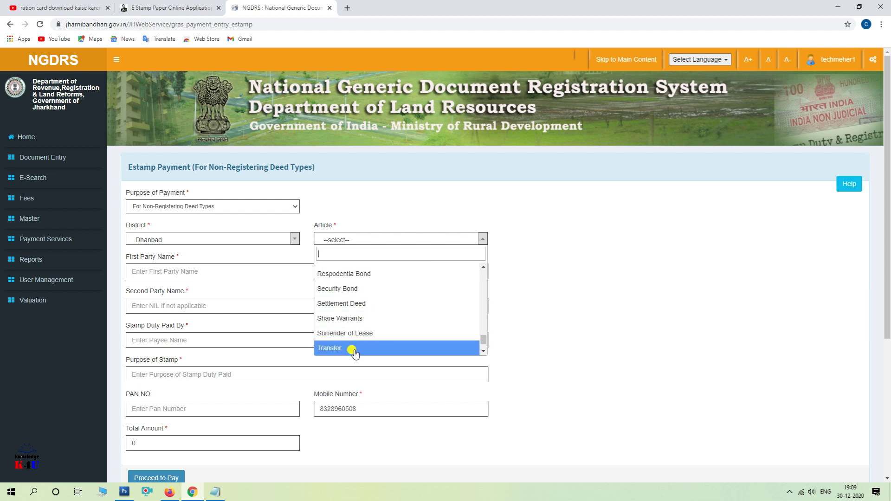
pyautogui.scroll(15, 369, 299)
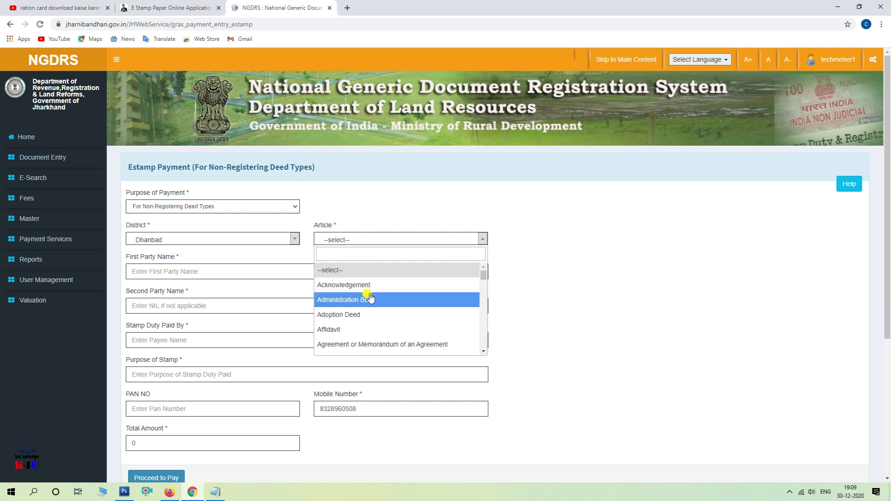
pyautogui.click(342, 329)
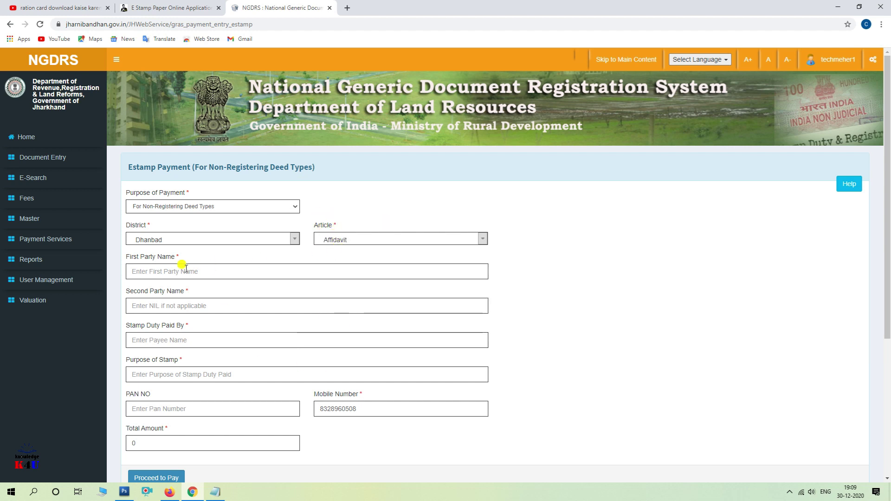
pyautogui.moveTo(129, 256); pyautogui.dragTo(166, 256)
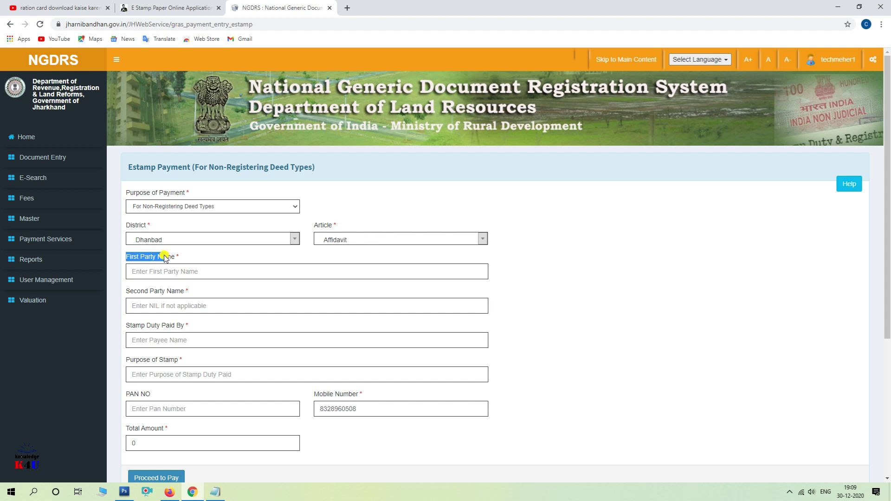
pyautogui.moveTo(130, 291); pyautogui.dragTo(163, 297)
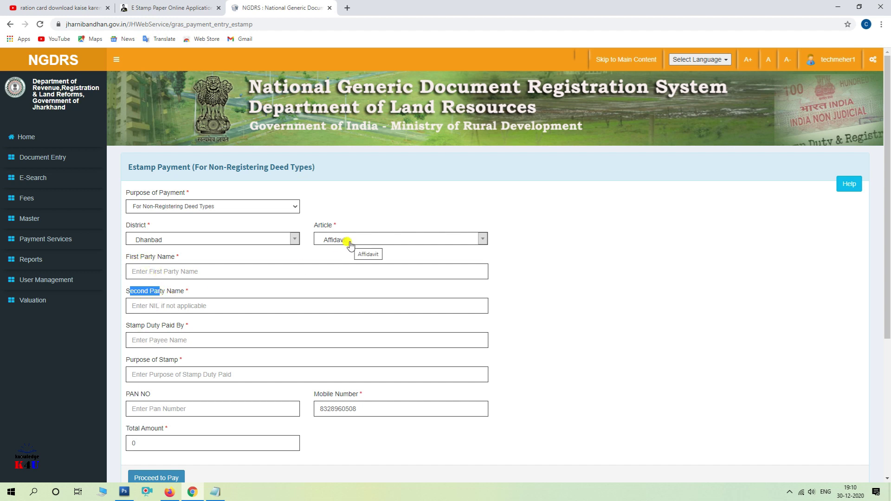
# Step: Change the article to Agreement or Memorandum of an Agreement, then set it back to Affidavit
pyautogui.click(375, 241)
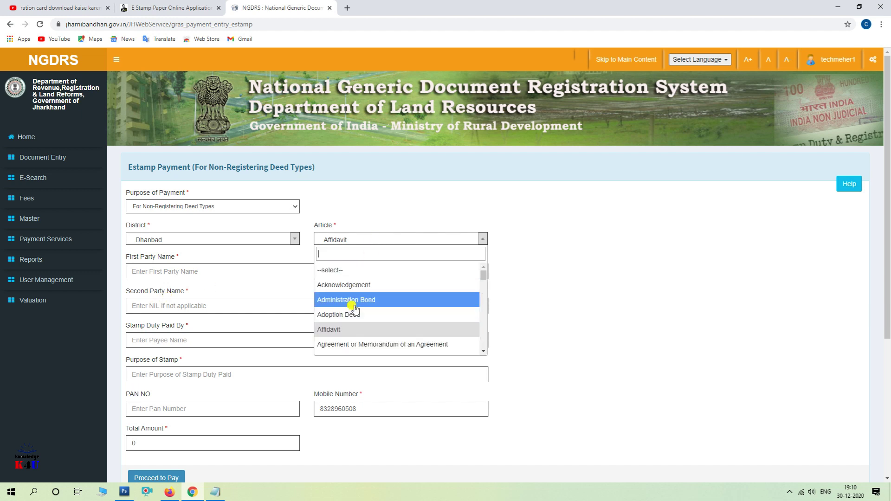
pyautogui.click(353, 344)
pyautogui.scroll(-1, 377, 335)
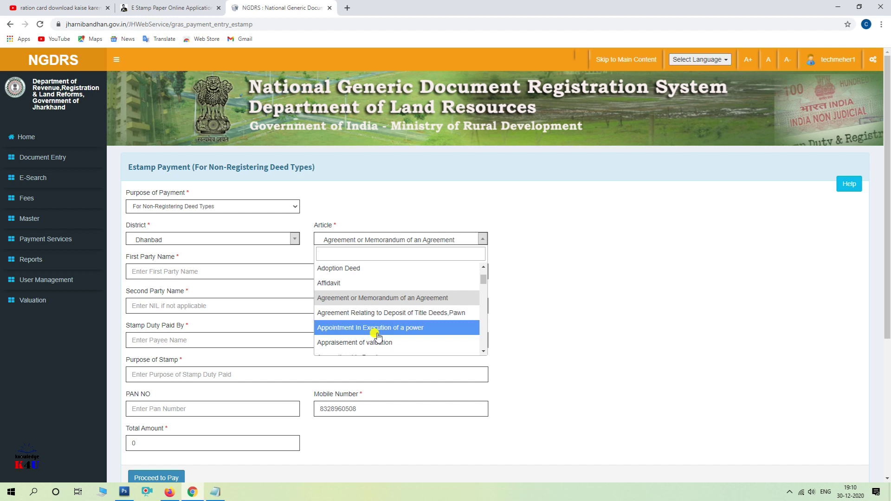
pyautogui.click(385, 241)
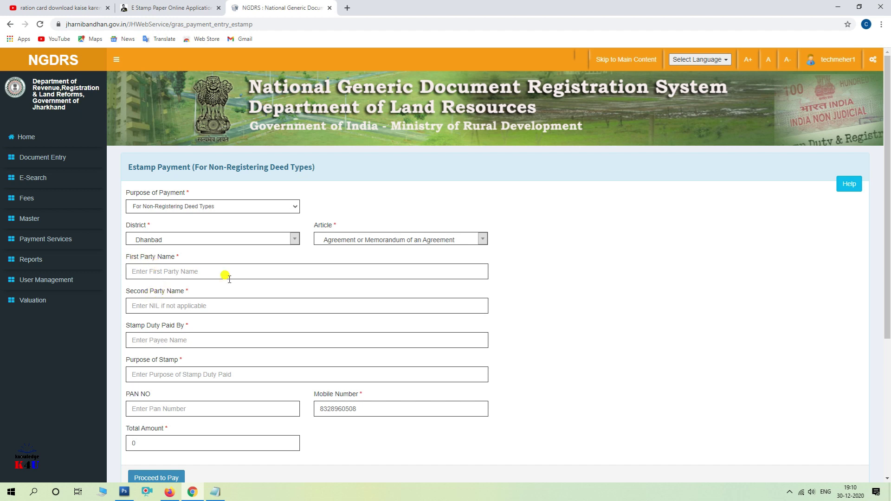
pyautogui.click(423, 241)
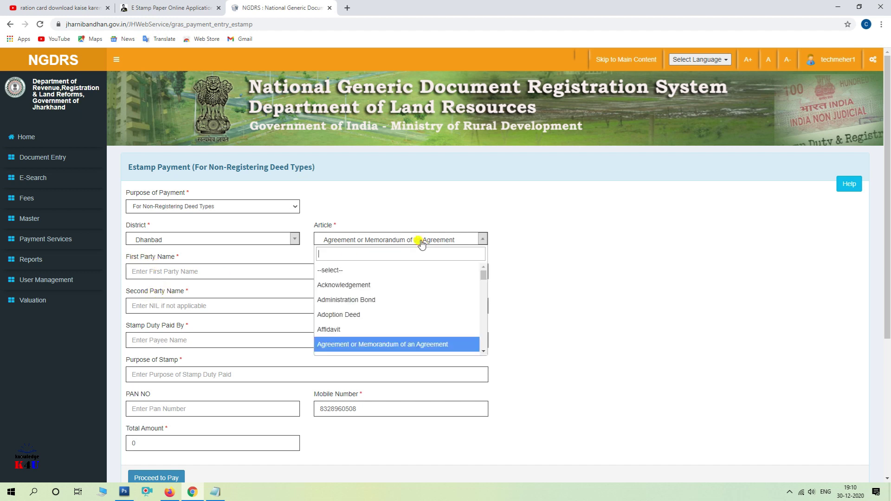
pyautogui.click(351, 329)
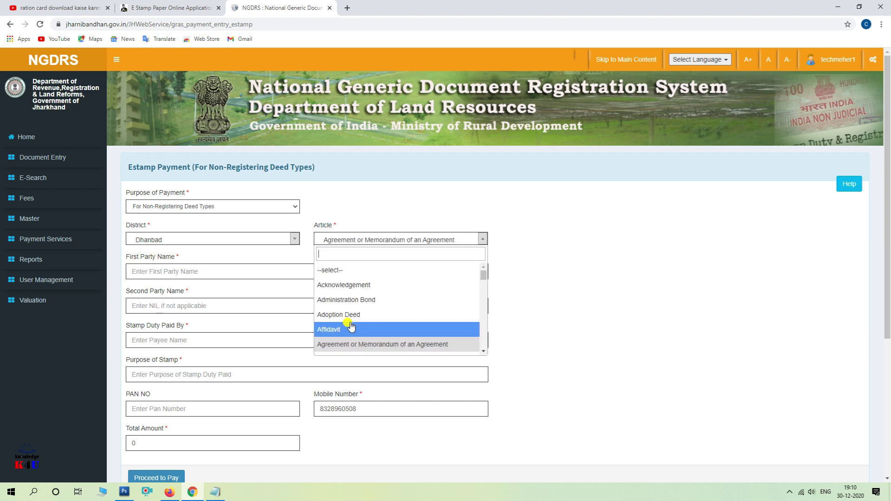
pyautogui.click(351, 328)
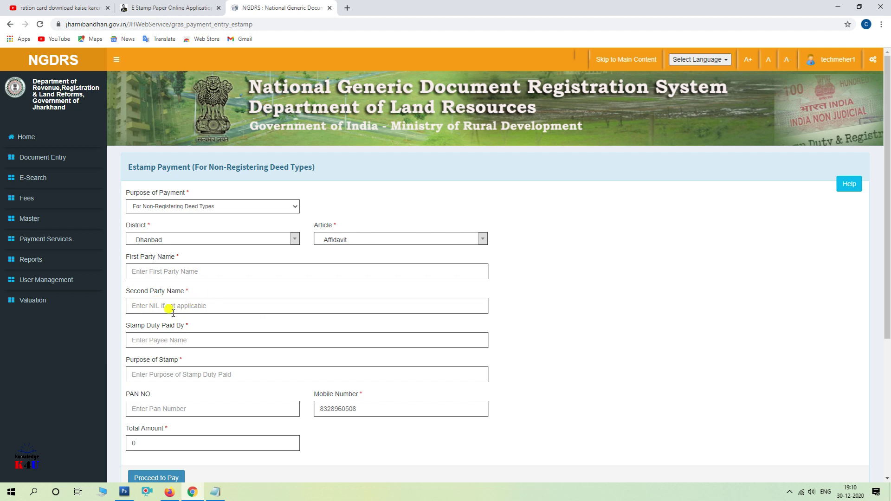
# Step: Set the total amount of the e-stamp payment to 10
pyautogui.scroll(-2, 158, 316)
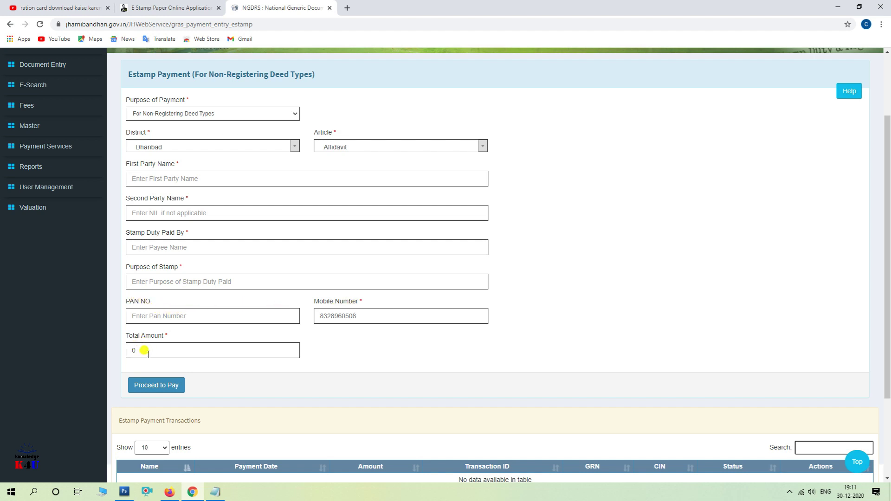
pyautogui.doubleClick(133, 350)
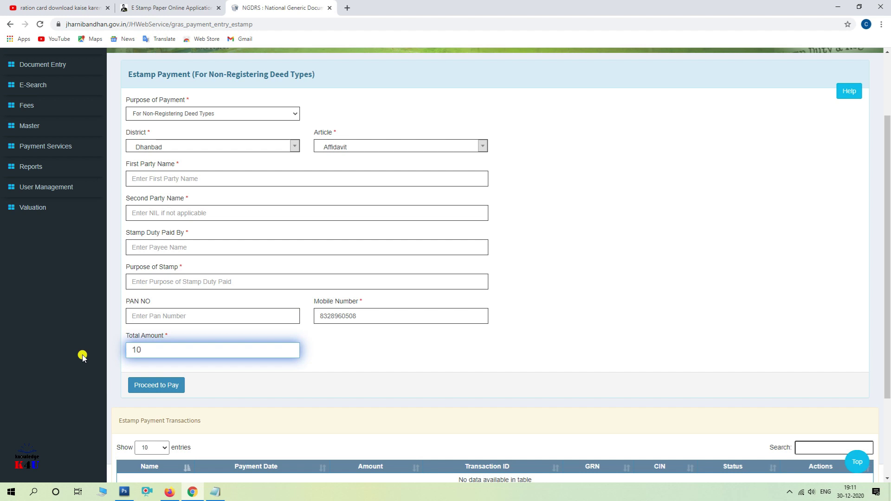
# Step: Submit the completed e-stamp payment form and confirm its details to go to payment
pyautogui.click(170, 386)
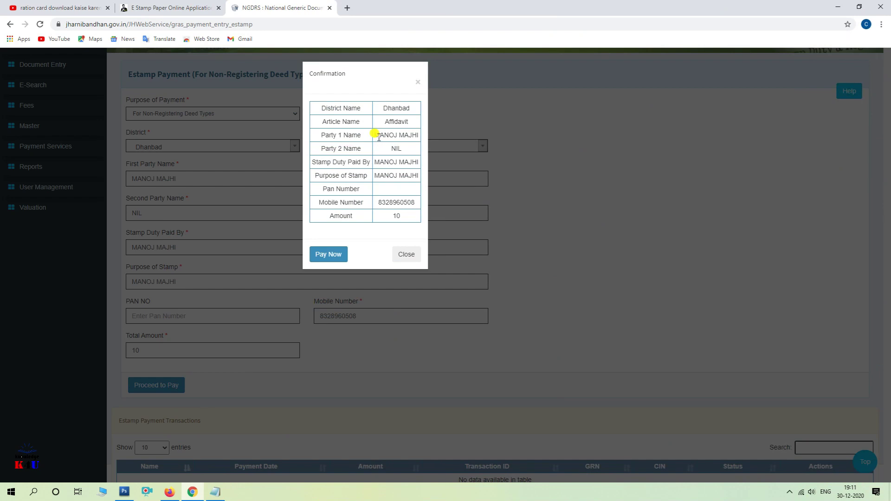
pyautogui.click(323, 246)
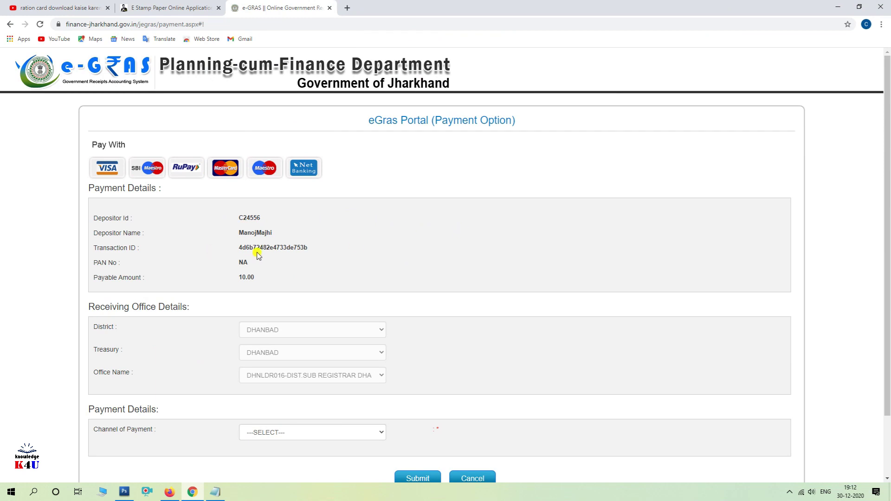
# Step: Set the channel of payment to ONLINE PAYMENT, choose SBIEPAY as the payment gateway and submit the payment options
pyautogui.scroll(-3, 259, 256)
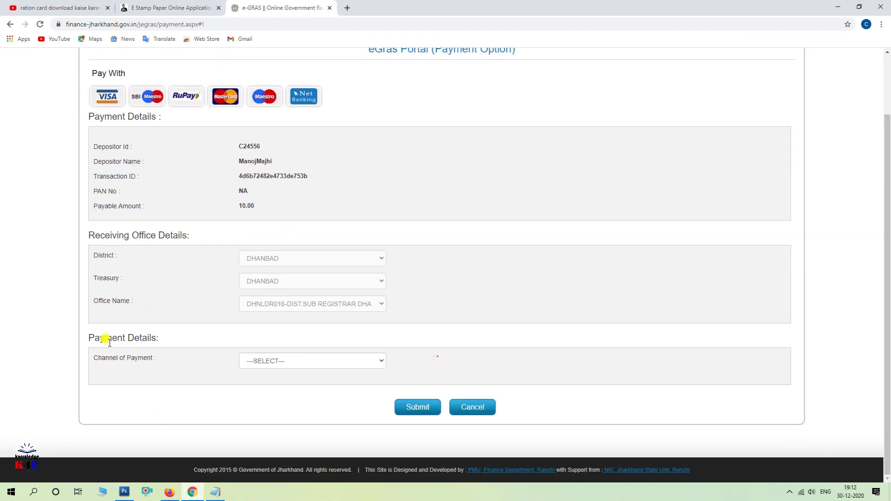
pyautogui.moveTo(106, 357); pyautogui.dragTo(134, 358)
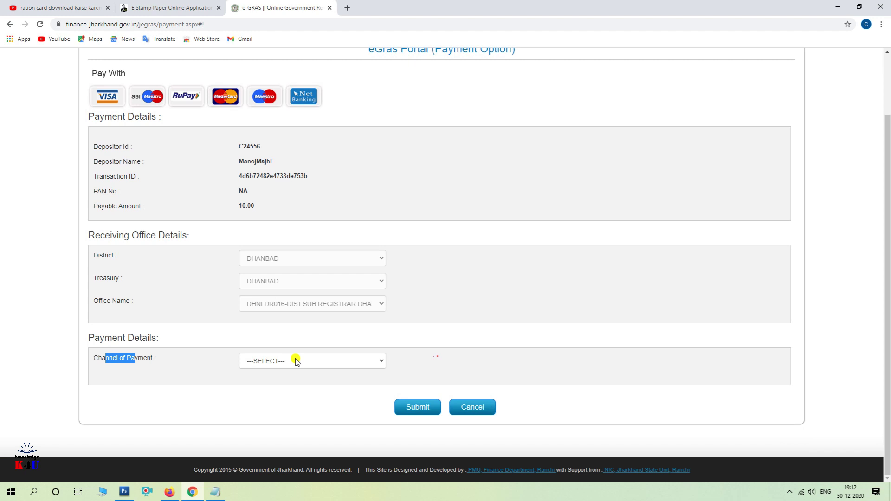
pyautogui.click(303, 361)
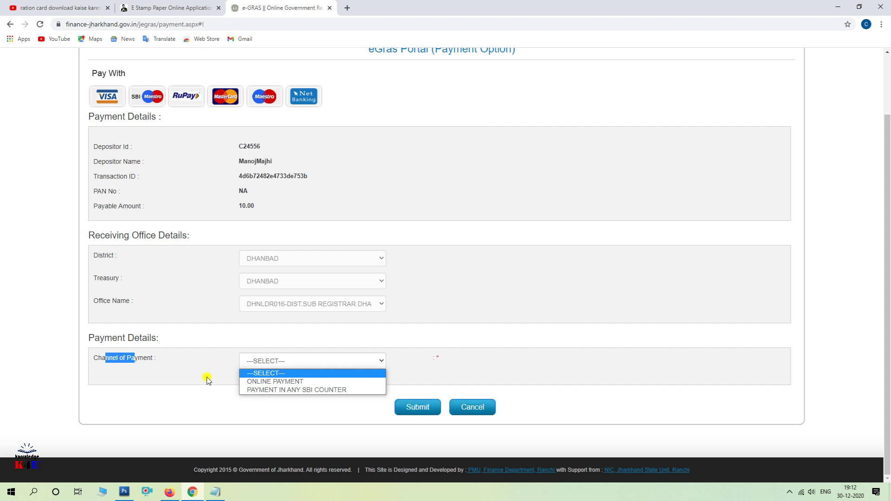
pyautogui.click(258, 382)
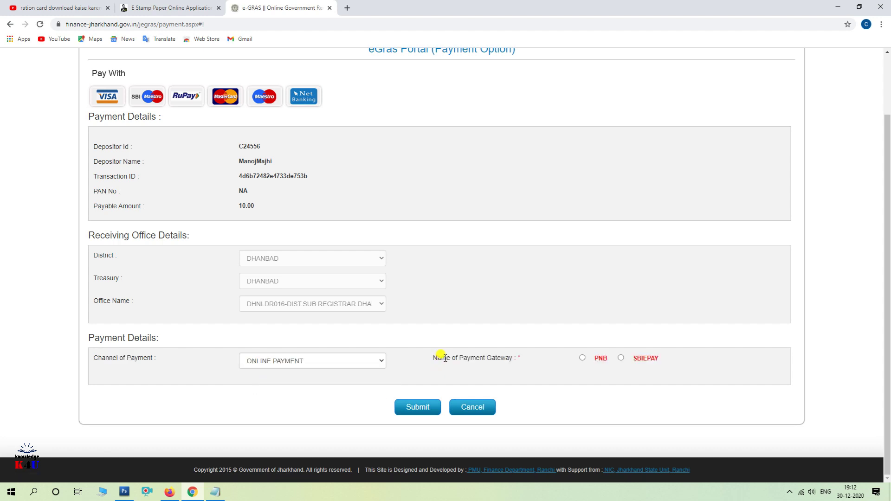
pyautogui.click(621, 359)
pyautogui.click(412, 407)
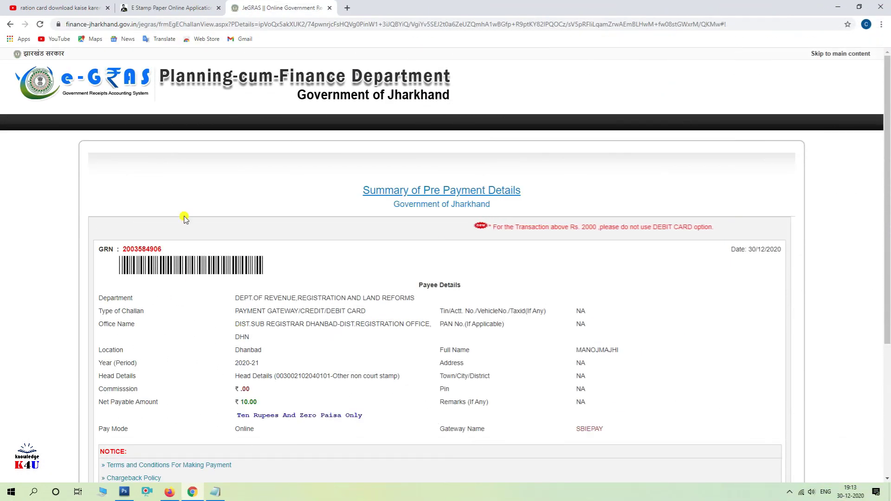
# Step: Agree to the payment terms on the pre-payment summary and proceed for payment
pyautogui.scroll(-1, 888, 143)
pyautogui.scroll(-3, 887, 143)
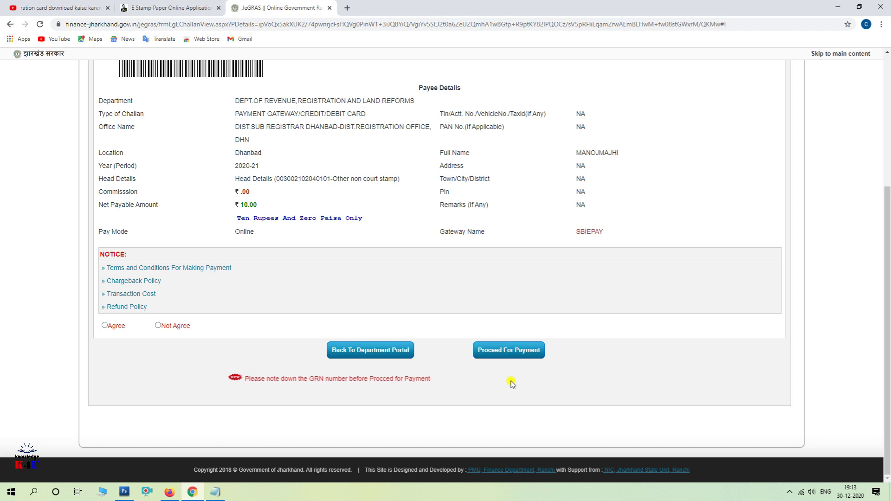
pyautogui.click(105, 326)
pyautogui.click(501, 351)
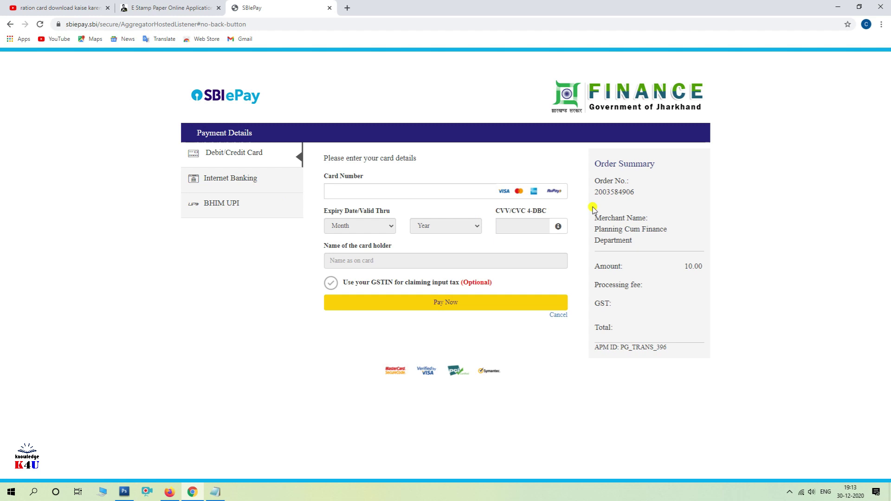
# Step: Choose Internet Banking with State Bank of India as the payment method and start the payment
pyautogui.click(217, 180)
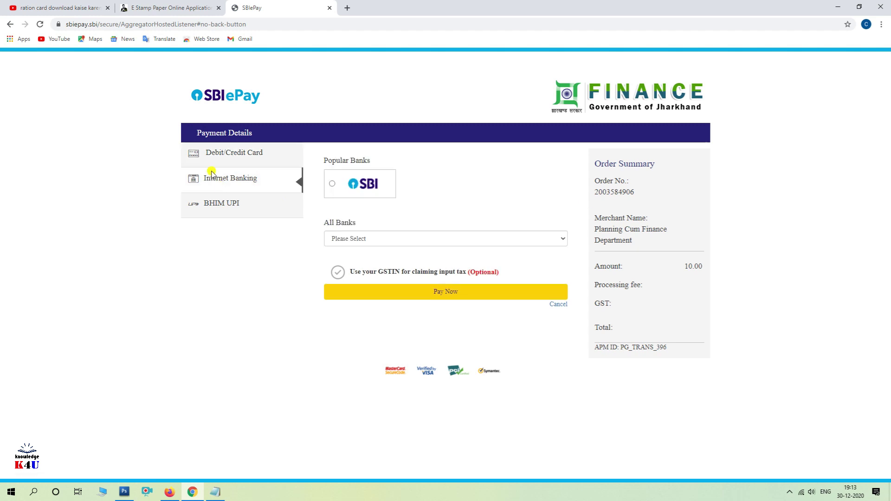
pyautogui.click(362, 239)
pyautogui.click(370, 286)
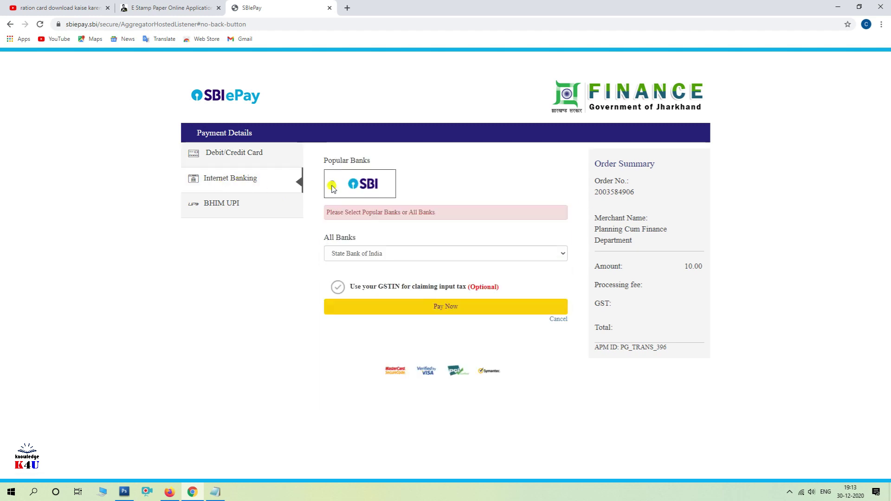
pyautogui.click(489, 305)
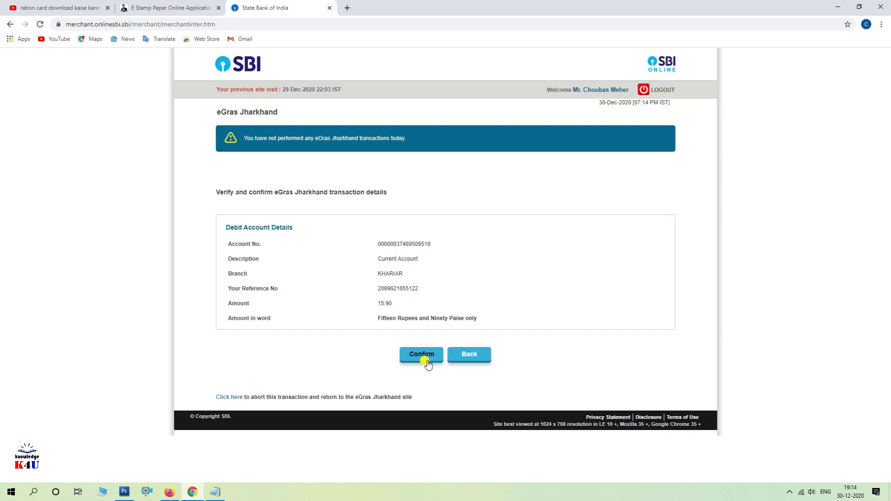
# Step: Confirm the eGras Jharkhand transaction details and authorise the payment with the high security password received by SMS
pyautogui.click(424, 359)
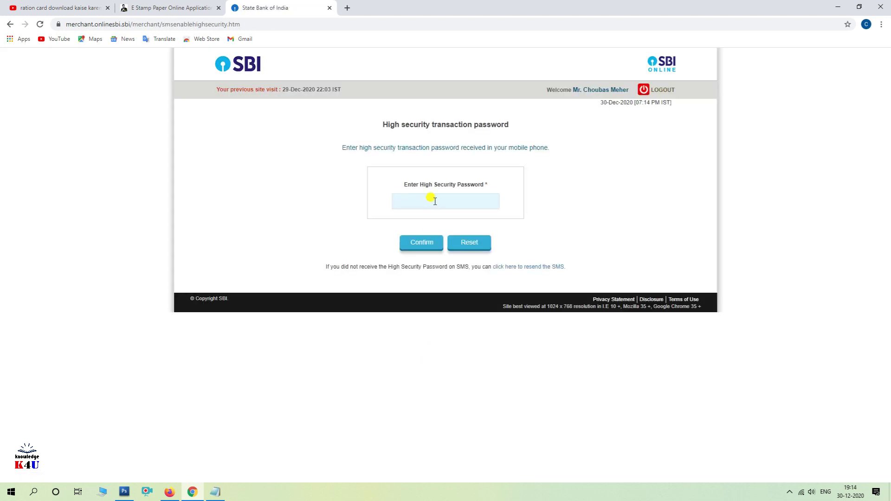
pyautogui.click(435, 203)
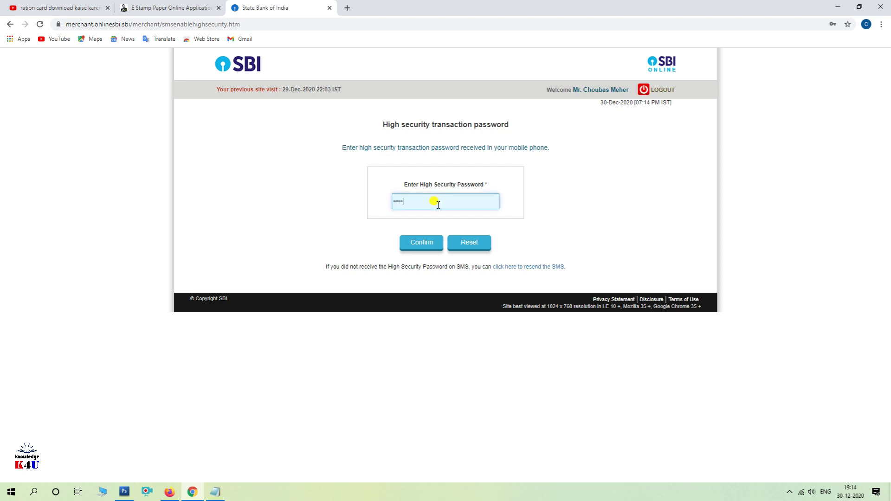
pyautogui.press('Return')
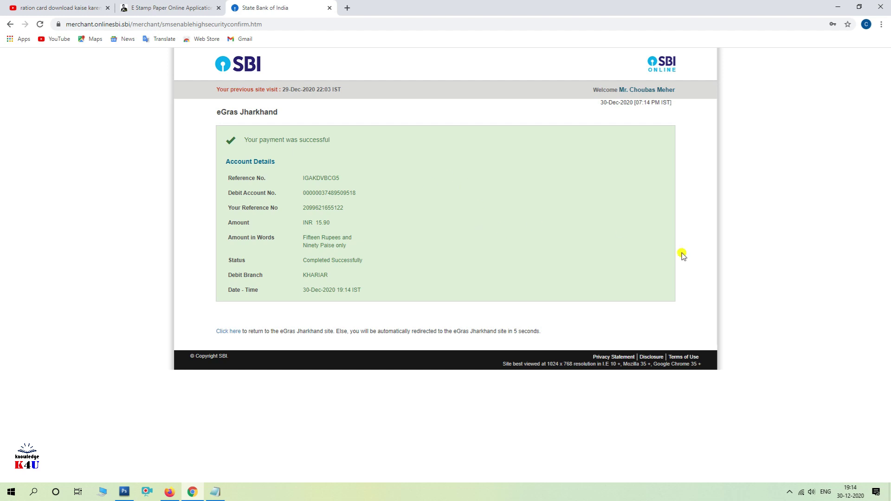
pyautogui.moveTo(263, 140); pyautogui.dragTo(299, 141)
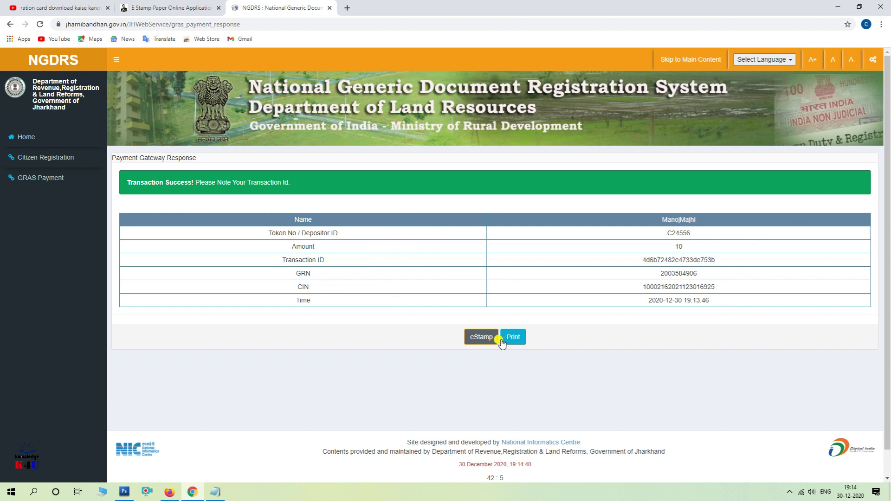
# Step: Download the e-stamp from the payment response page and open the PDF to review the stamp duty receipt
pyautogui.click(483, 337)
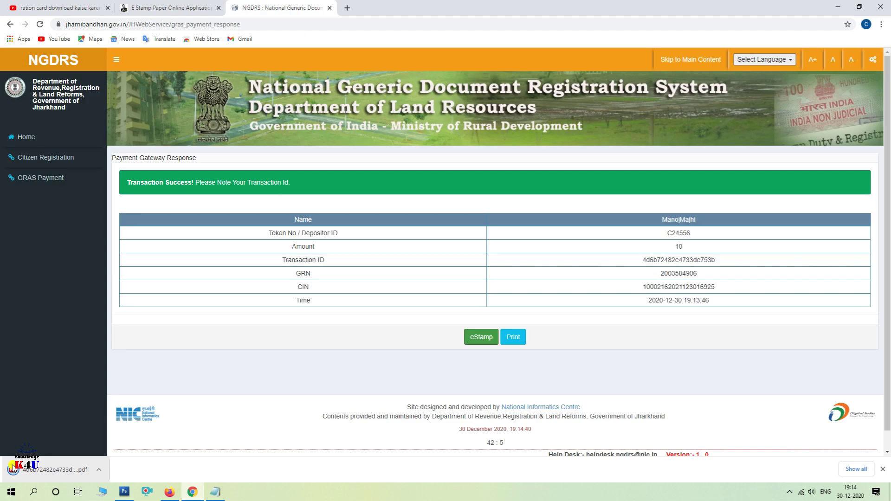
pyautogui.click(99, 470)
pyautogui.click(107, 400)
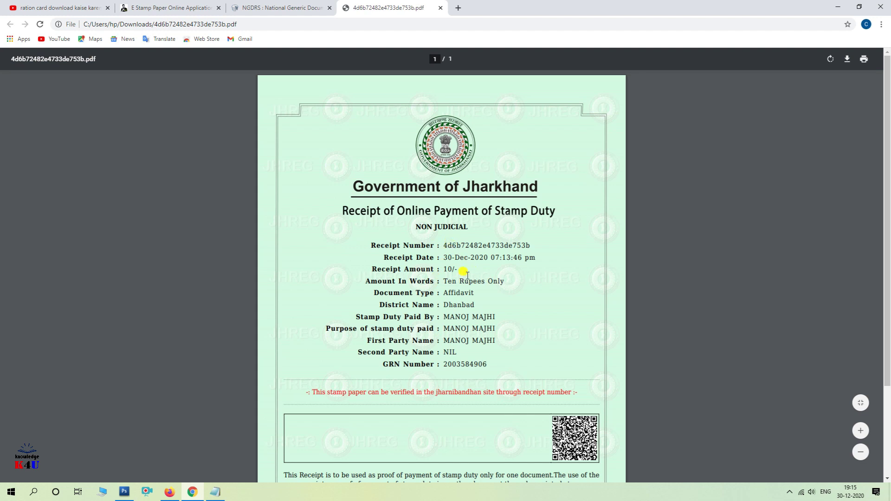
pyautogui.scroll(-3, 468, 276)
pyautogui.scroll(3, 468, 289)
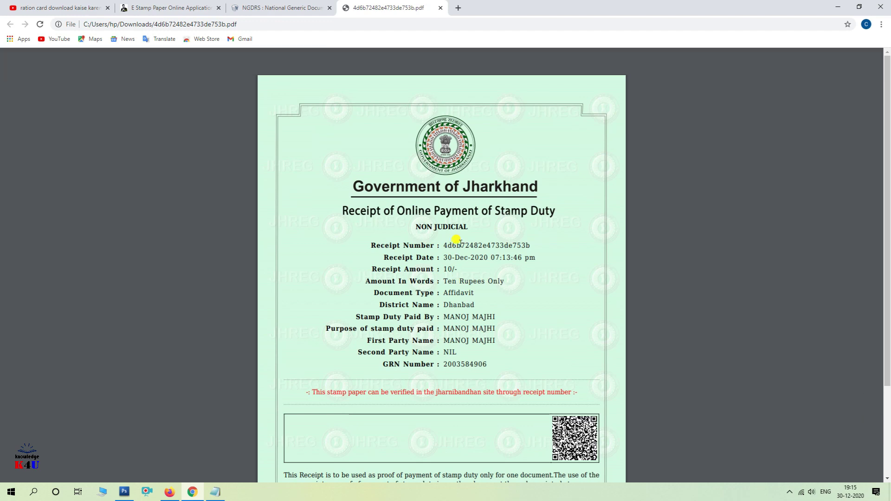
pyautogui.moveTo(471, 221)
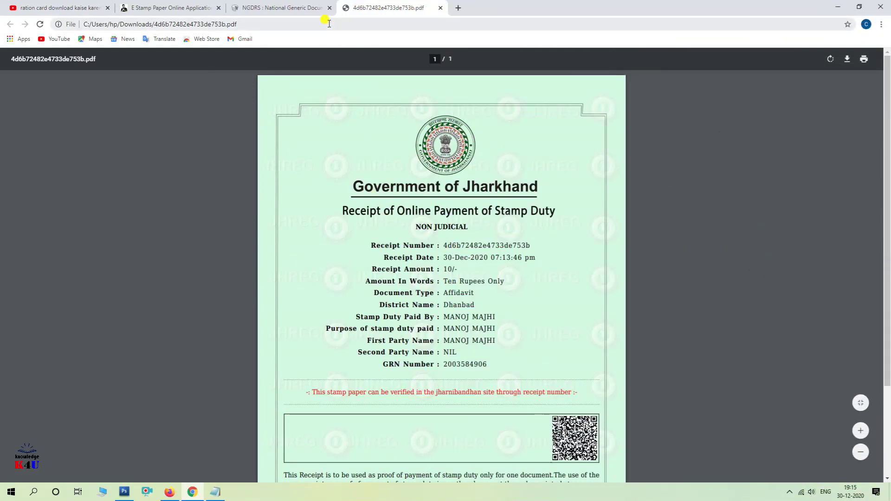
# Step: Switch to the YouTube ration card video, like it, subscribe to the channel and highlight the app and website entries in the description
pyautogui.click(282, 8)
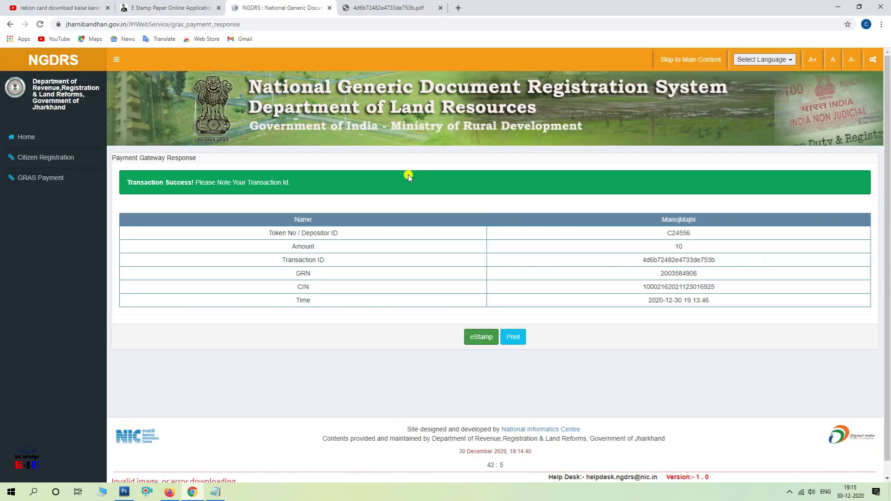
pyautogui.click(63, 6)
pyautogui.click(490, 227)
pyautogui.click(612, 259)
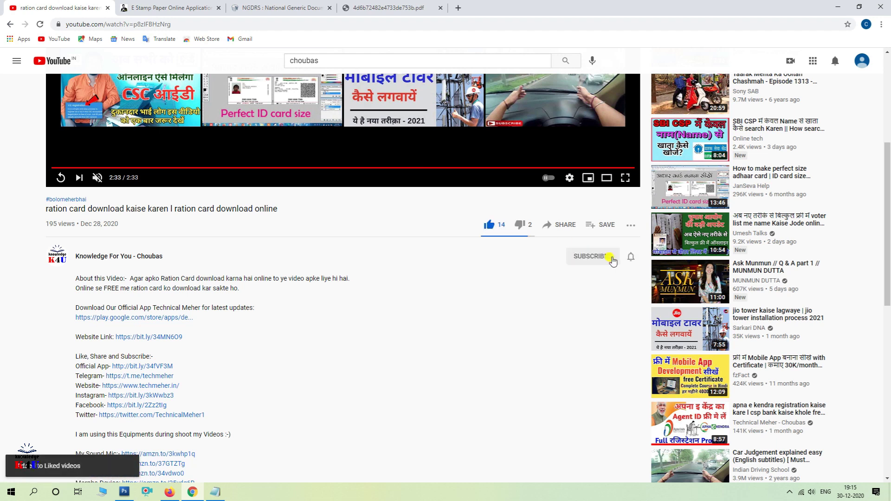
pyautogui.moveTo(75, 308); pyautogui.dragTo(102, 308)
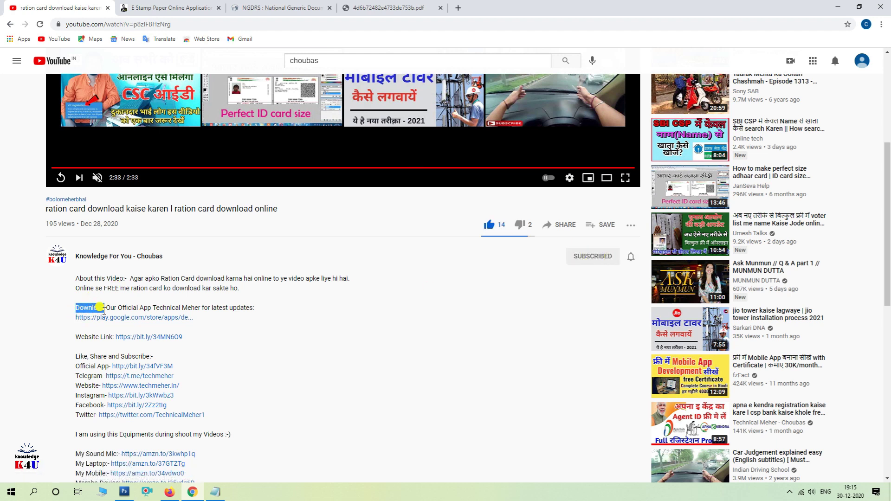
pyautogui.moveTo(74, 338); pyautogui.dragTo(99, 338)
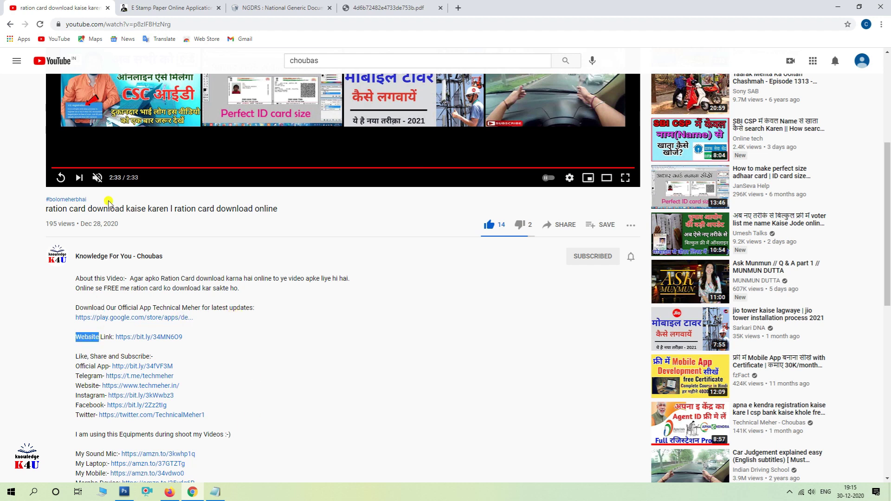